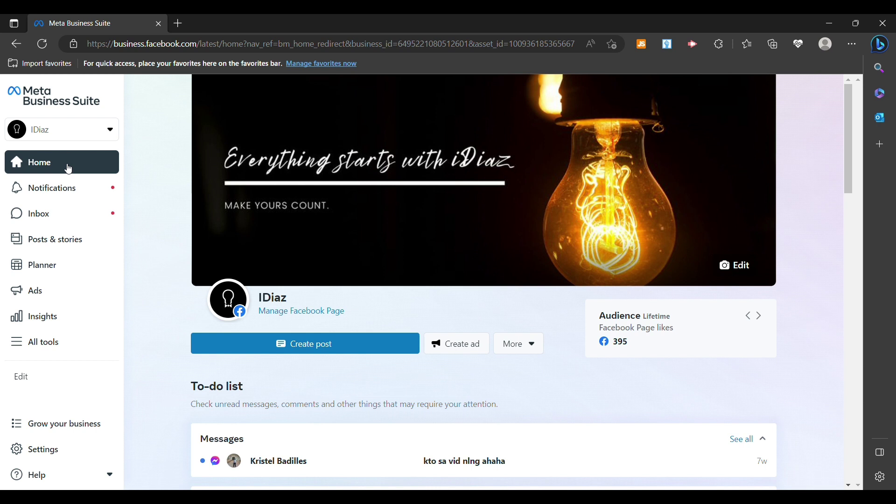
Stay on the IDiaz business account and view its owned business assets in Settings
{"action": "left_click", "coordinate": [70, 137]}
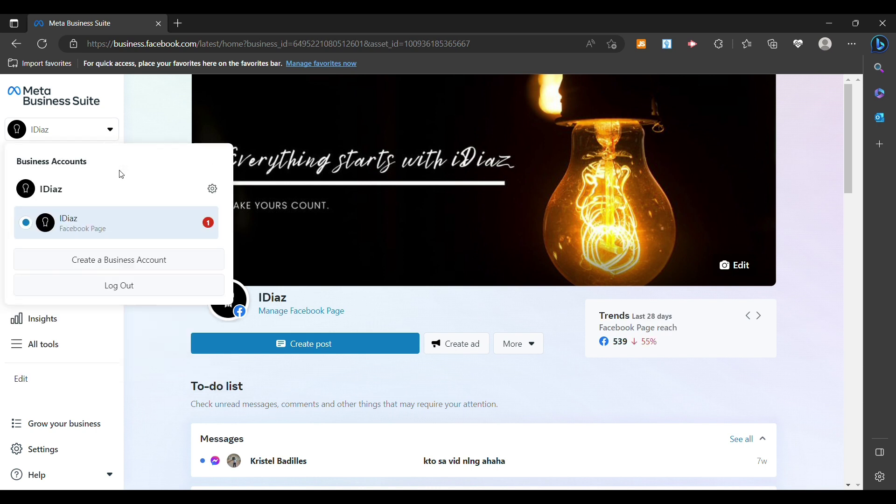
{"action": "left_click", "coordinate": [113, 223]}
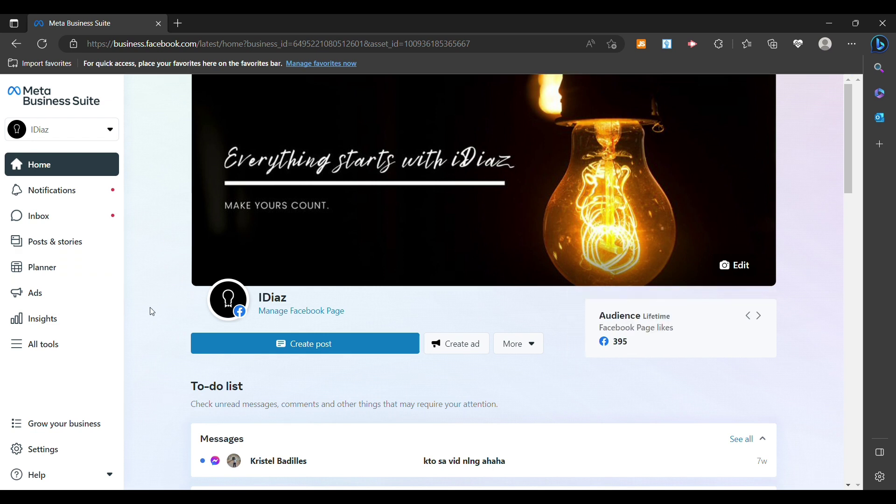
{"action": "left_click", "coordinate": [72, 457]}
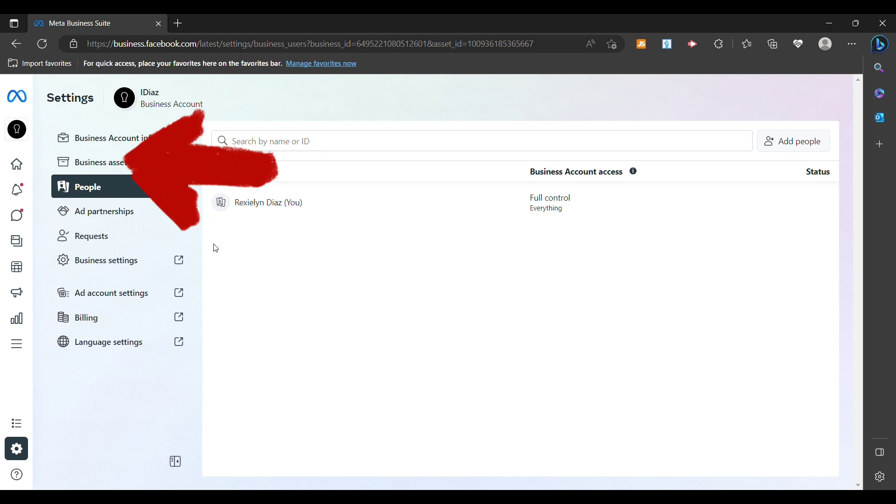
{"action": "left_click", "coordinate": [143, 166]}
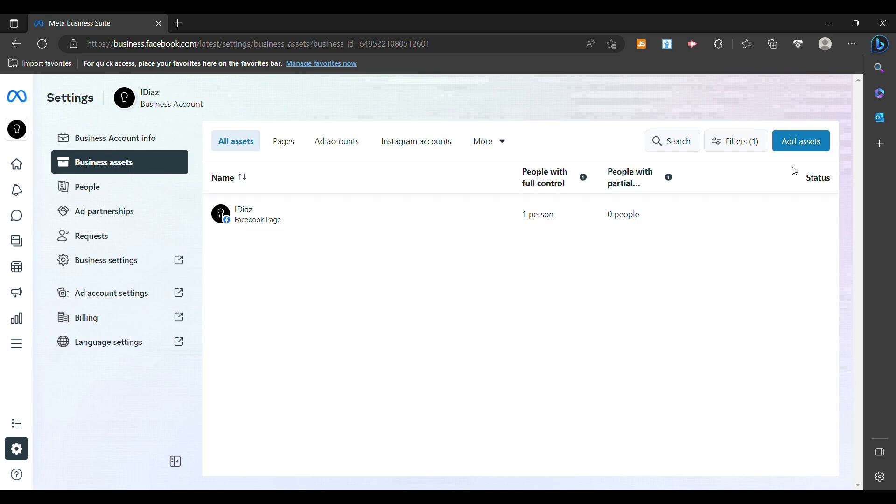
Start adding a new asset and choose Facebook Page as the asset type
{"action": "left_click", "coordinate": [800, 143]}
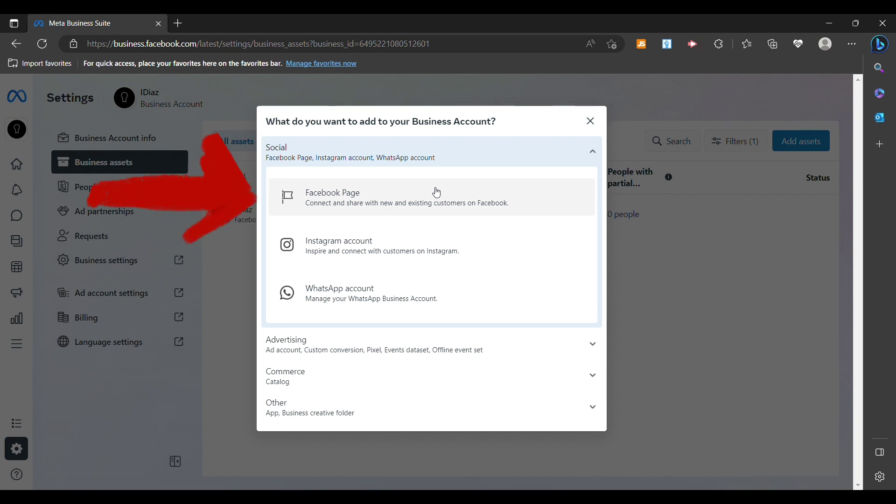
{"action": "left_click", "coordinate": [434, 195]}
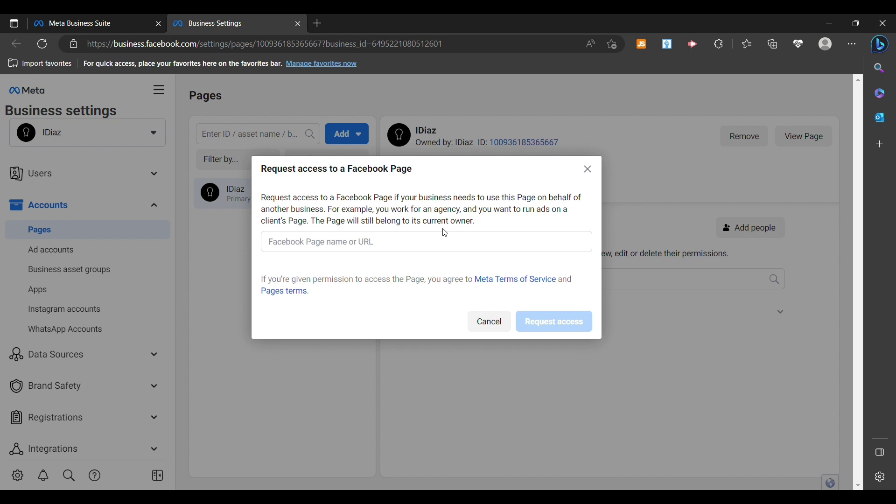
Choose the IDiaz Page (395 likes) as the Page to request access to
{"action": "left_click", "coordinate": [410, 247]}
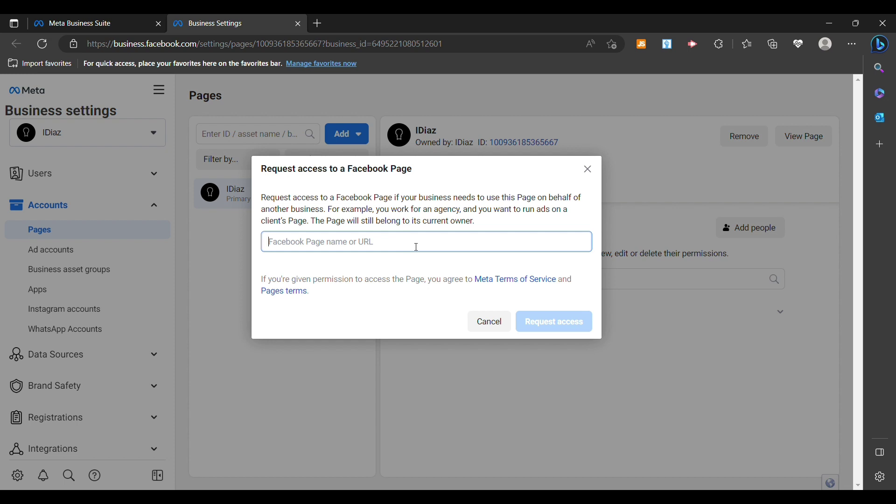
{"action": "type", "text": "Idiaz"}
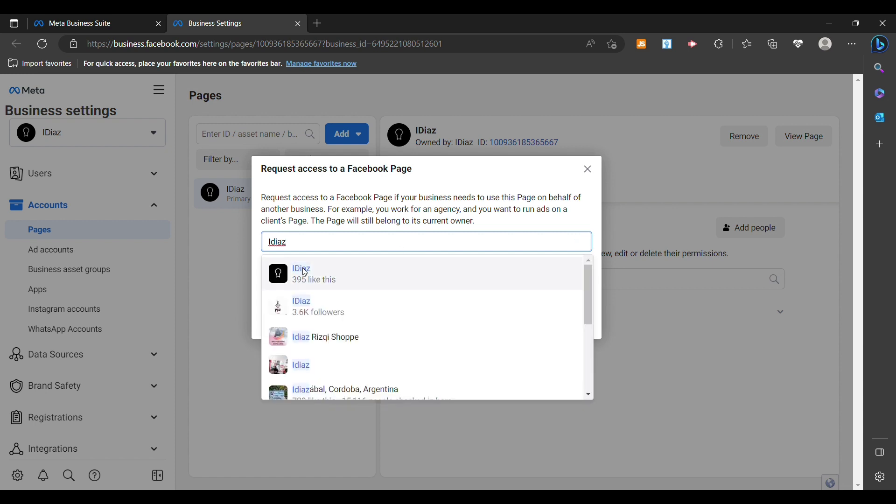
{"action": "left_click", "coordinate": [305, 274]}
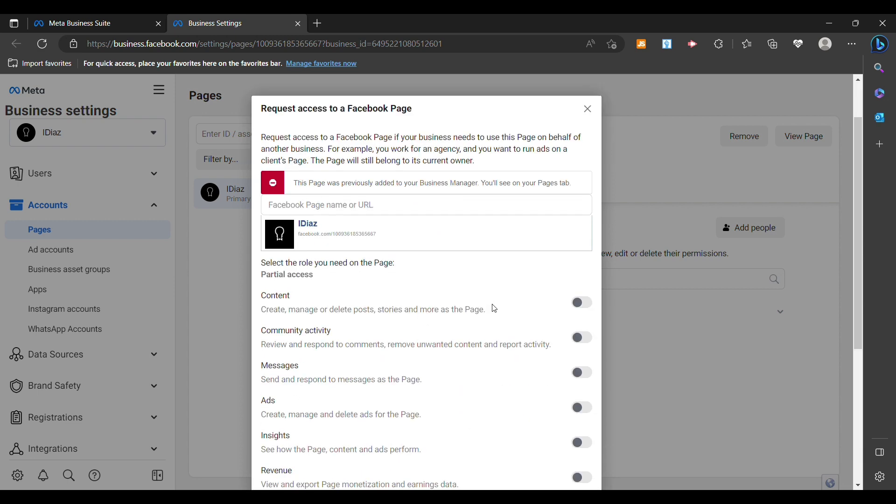
{"action": "scroll", "coordinate": [493, 308], "scroll_direction": "down", "scroll_amount": 1}
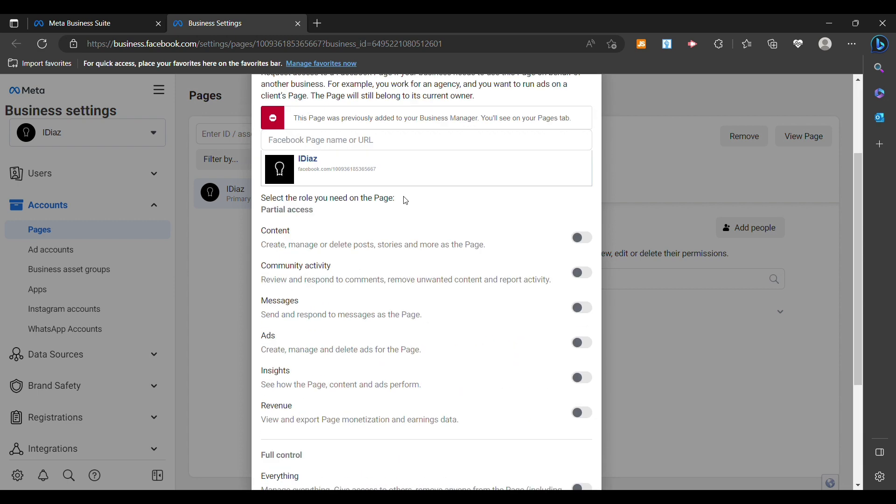
{"action": "scroll", "coordinate": [404, 208], "scroll_direction": "down", "scroll_amount": 1}
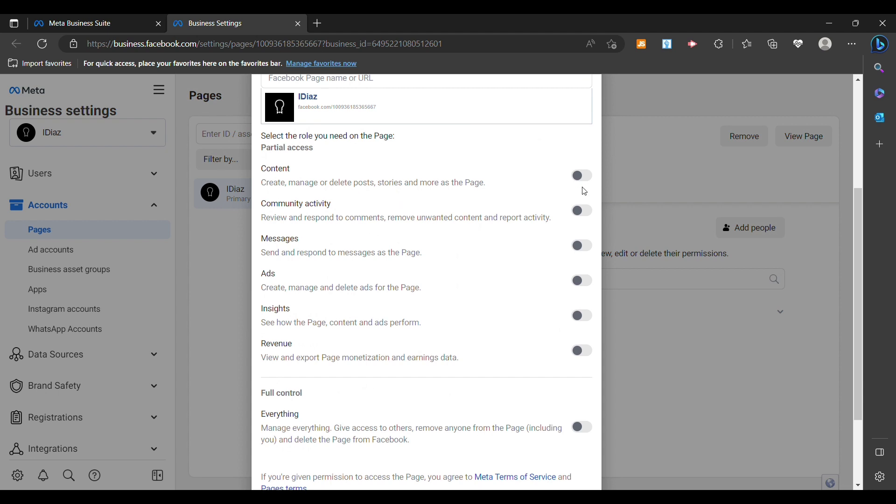
Toggle Ads and Insights partial access off again, then switch on full control over everything
{"action": "left_click", "coordinate": [588, 250]}
{"action": "left_click", "coordinate": [588, 283]}
{"action": "left_click", "coordinate": [588, 319]}
{"action": "left_click", "coordinate": [589, 321]}
{"action": "scroll", "coordinate": [402, 368], "scroll_direction": "down", "scroll_amount": 2}
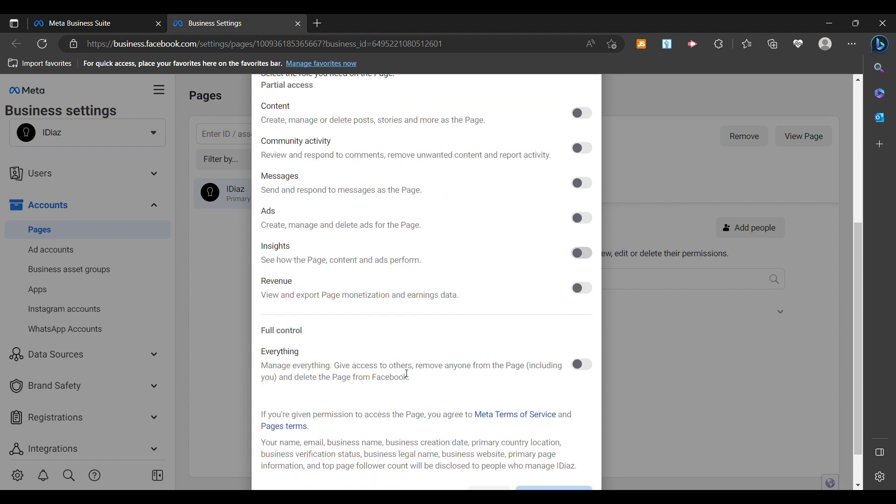
{"action": "scroll", "coordinate": [398, 371], "scroll_direction": "down", "scroll_amount": 1}
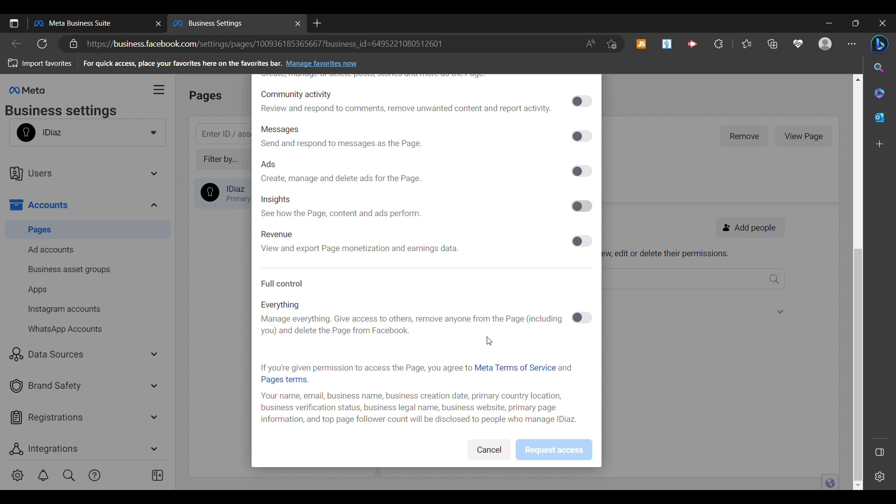
{"action": "left_click", "coordinate": [585, 325]}
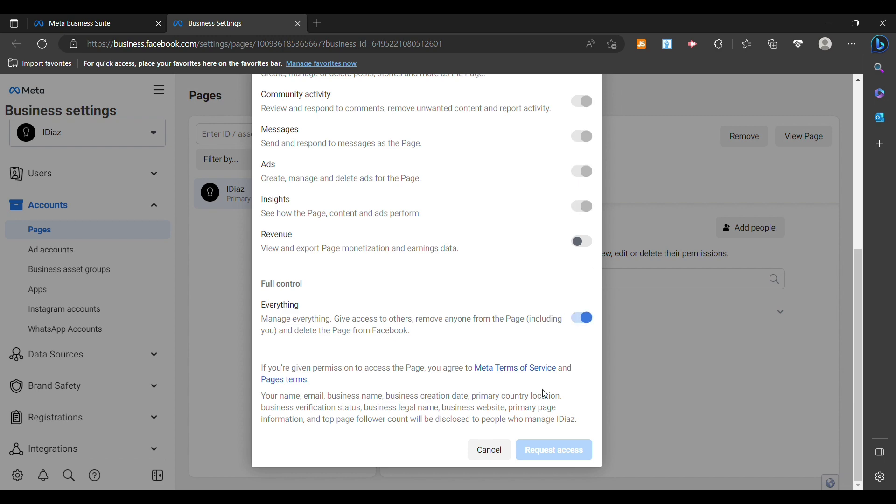
{"action": "scroll", "coordinate": [434, 344], "scroll_direction": "up", "scroll_amount": 4}
{"action": "scroll", "coordinate": [432, 342], "scroll_direction": "down", "scroll_amount": 2}
{"action": "scroll", "coordinate": [431, 343], "scroll_direction": "up", "scroll_amount": 2}
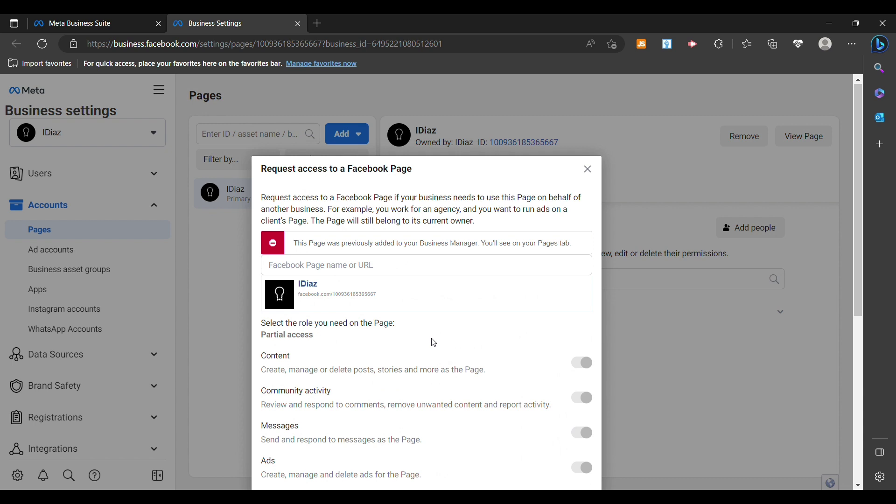
{"action": "scroll", "coordinate": [431, 342], "scroll_direction": "down", "scroll_amount": 2}
{"action": "scroll", "coordinate": [433, 341], "scroll_direction": "down", "scroll_amount": 2}
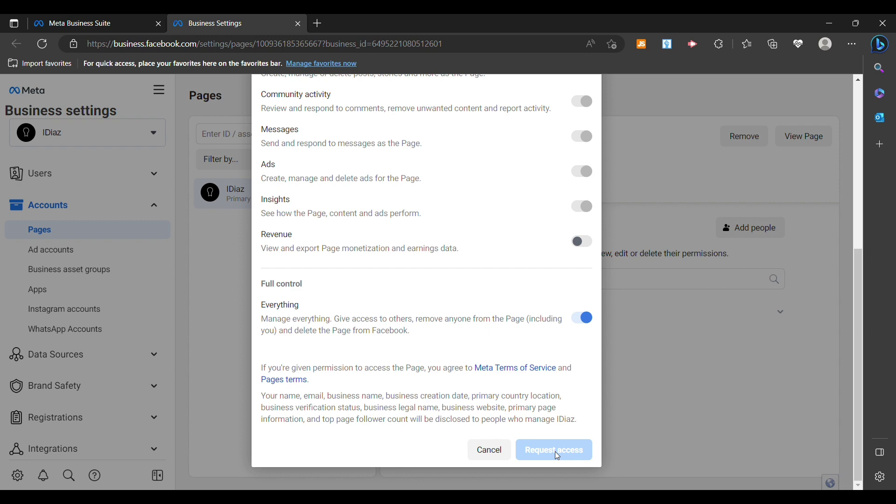
{"action": "scroll", "coordinate": [536, 437], "scroll_direction": "up", "scroll_amount": 4}
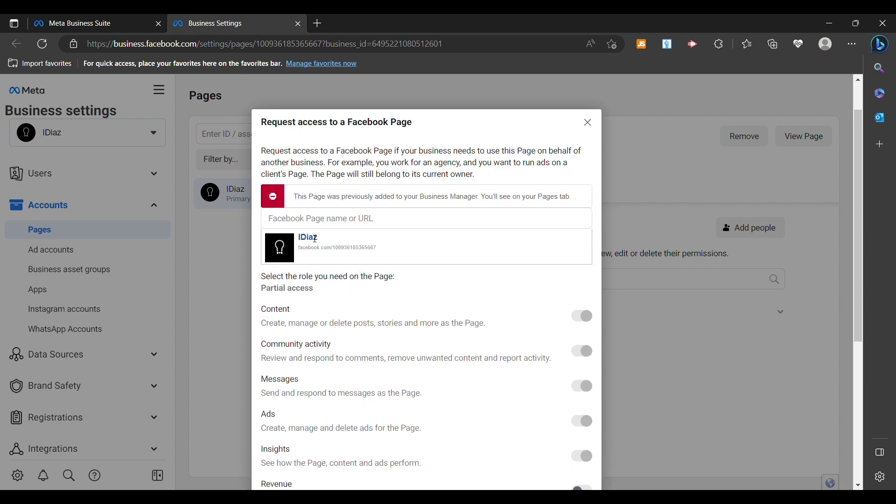
Replace the selected Page with the I D I A Page from the search suggestions
{"action": "left_click", "coordinate": [407, 266]}
{"action": "type", "text": "Idia"}
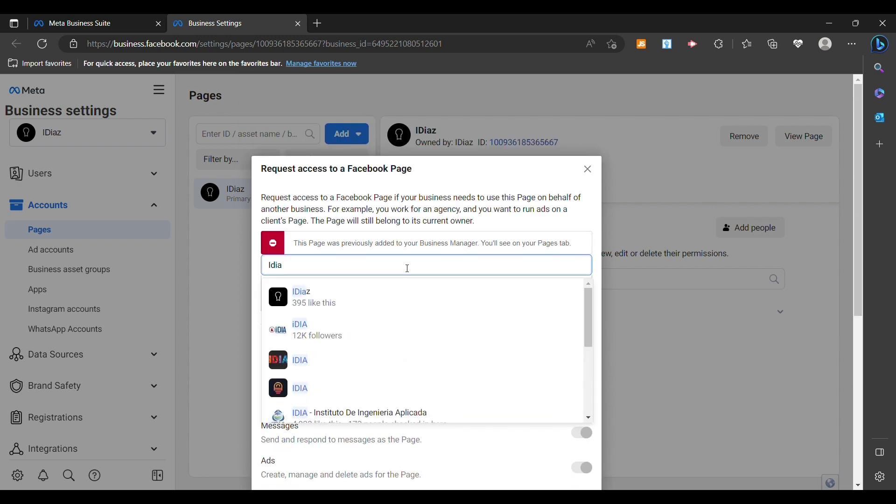
{"action": "scroll", "coordinate": [387, 378], "scroll_direction": "down", "scroll_amount": 1}
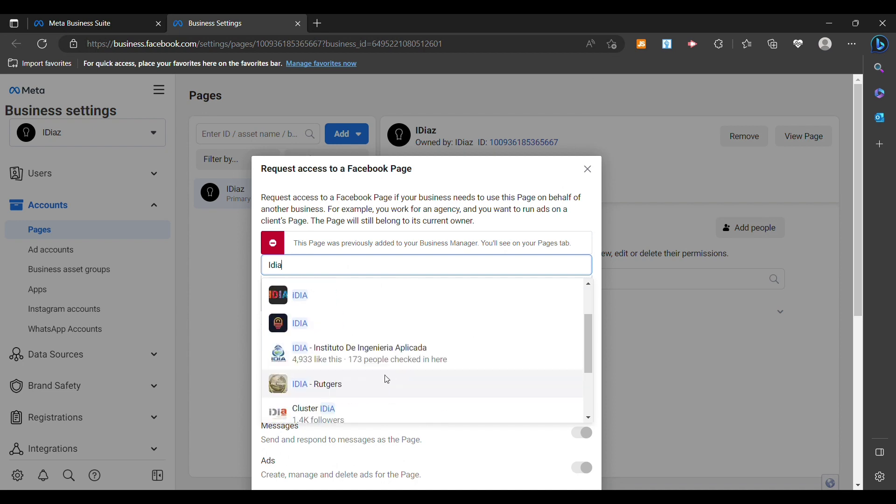
{"action": "scroll", "coordinate": [387, 378], "scroll_direction": "down", "scroll_amount": 1}
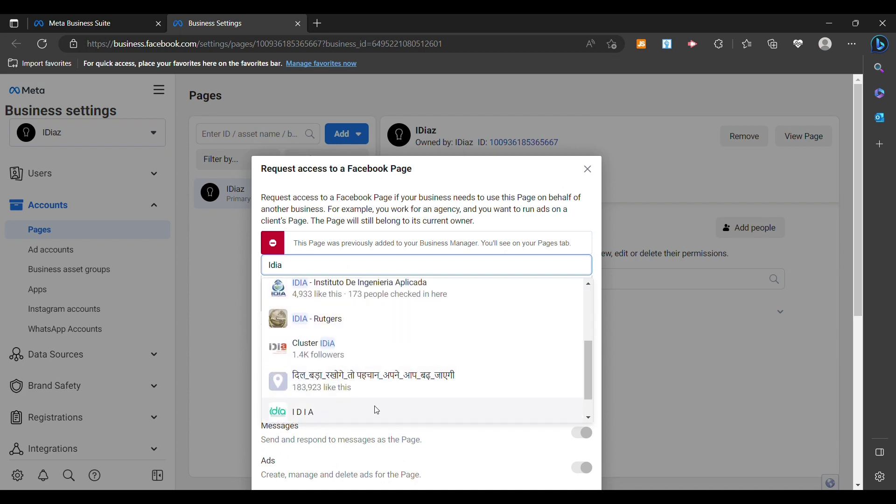
{"action": "scroll", "coordinate": [376, 409], "scroll_direction": "down", "scroll_amount": 1}
{"action": "left_click", "coordinate": [363, 386]}
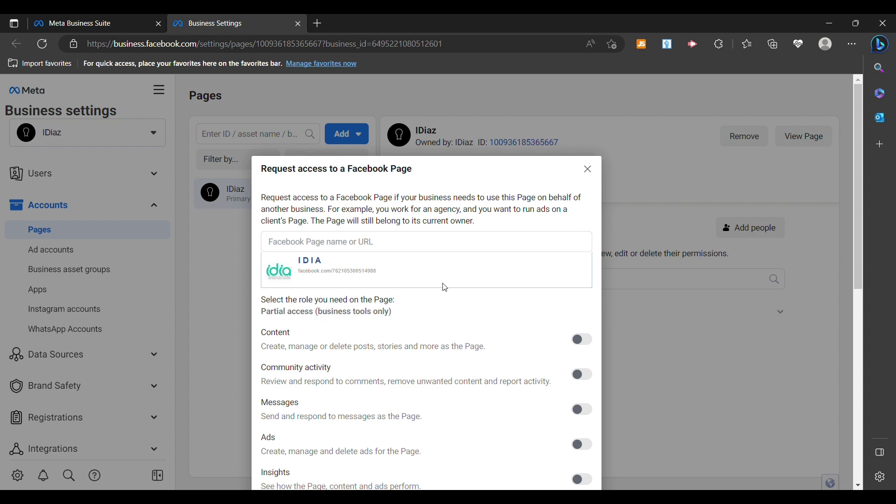
{"action": "scroll", "coordinate": [490, 267], "scroll_direction": "down", "scroll_amount": 1}
{"action": "scroll", "coordinate": [504, 253], "scroll_direction": "down", "scroll_amount": 1}
{"action": "scroll", "coordinate": [498, 239], "scroll_direction": "down", "scroll_amount": 2}
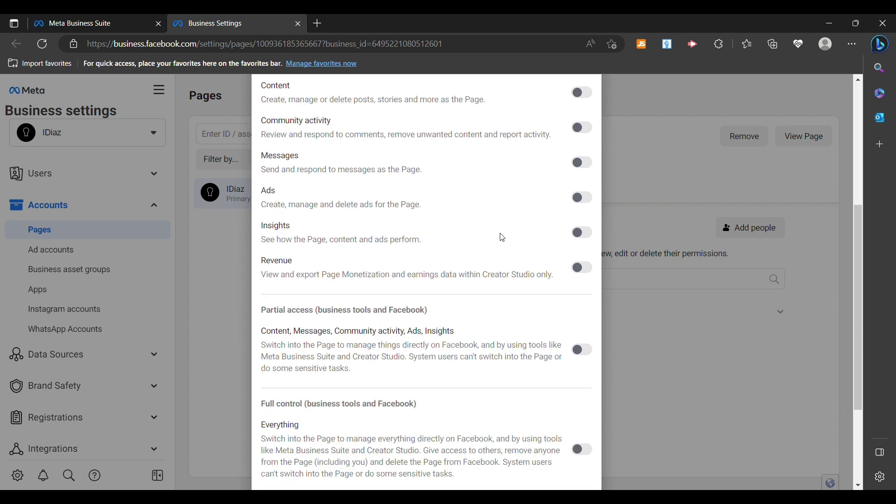
{"action": "scroll", "coordinate": [502, 238], "scroll_direction": "up", "scroll_amount": 1}
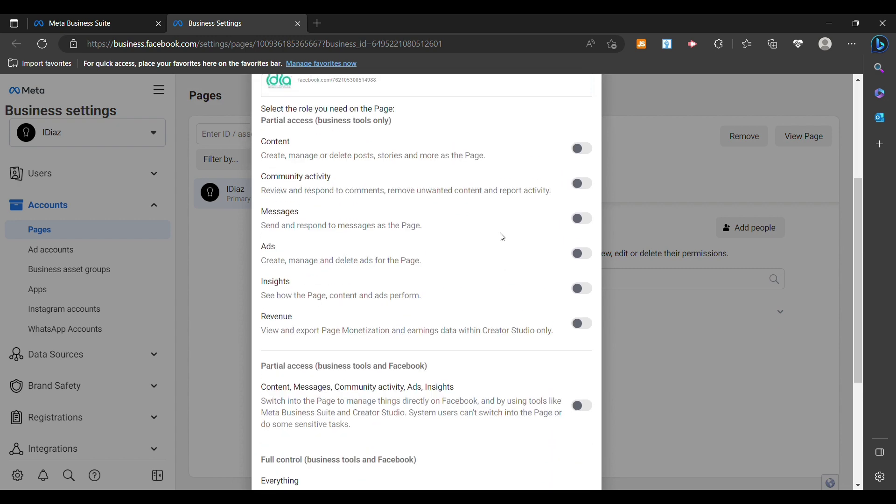
Switch on the Content permission for the IDIA Page request
{"action": "left_click", "coordinate": [581, 153]}
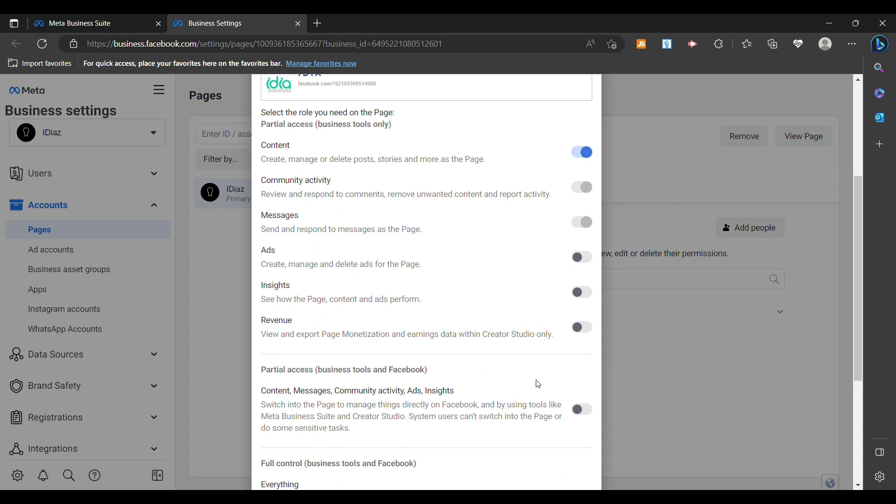
{"action": "scroll", "coordinate": [538, 385], "scroll_direction": "down", "scroll_amount": 3}
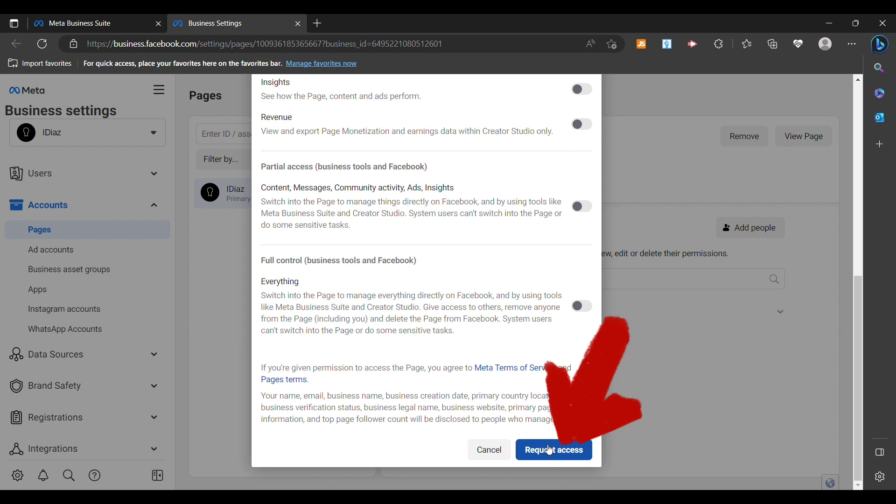
Submit the IDIA Page access request for approval
{"action": "left_click", "coordinate": [557, 455]}
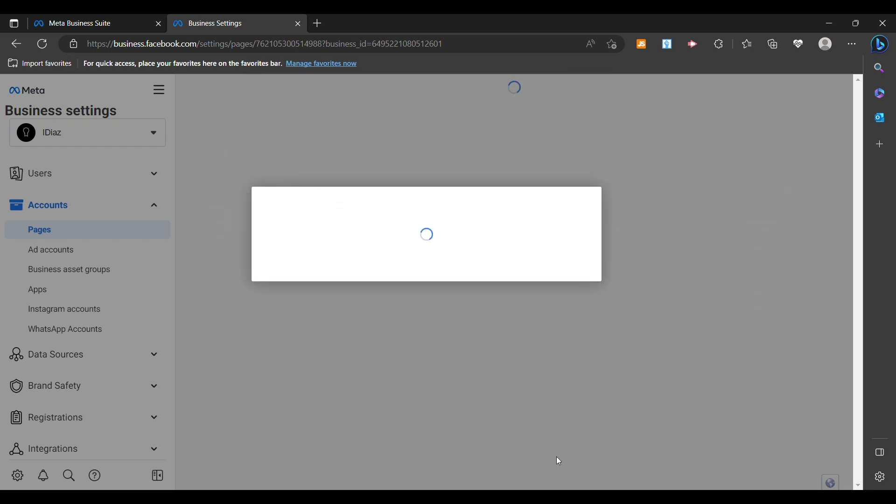